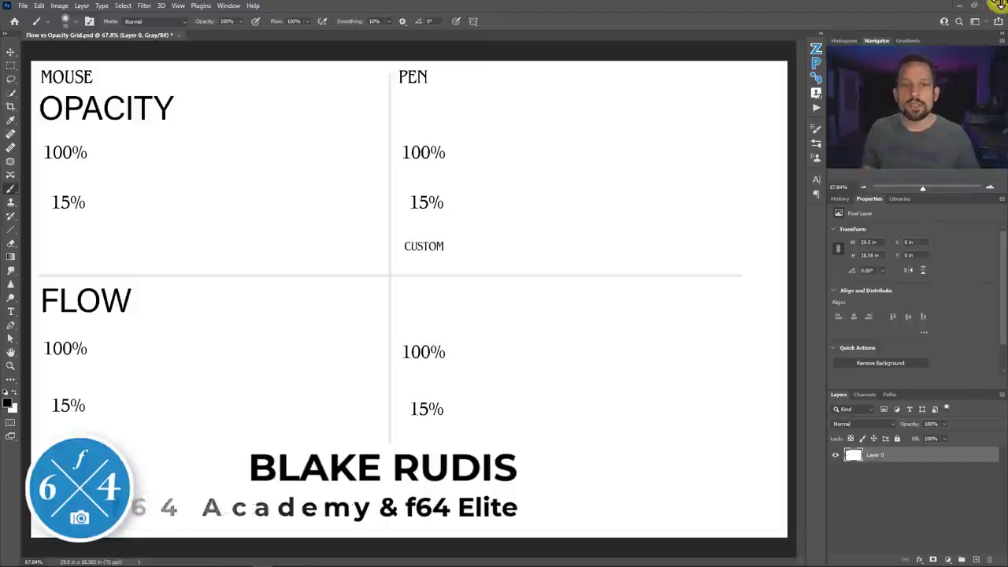
Step: Check that the brush preset is Soft Round at 70 px with 0% hardness
right_click(176, 189)
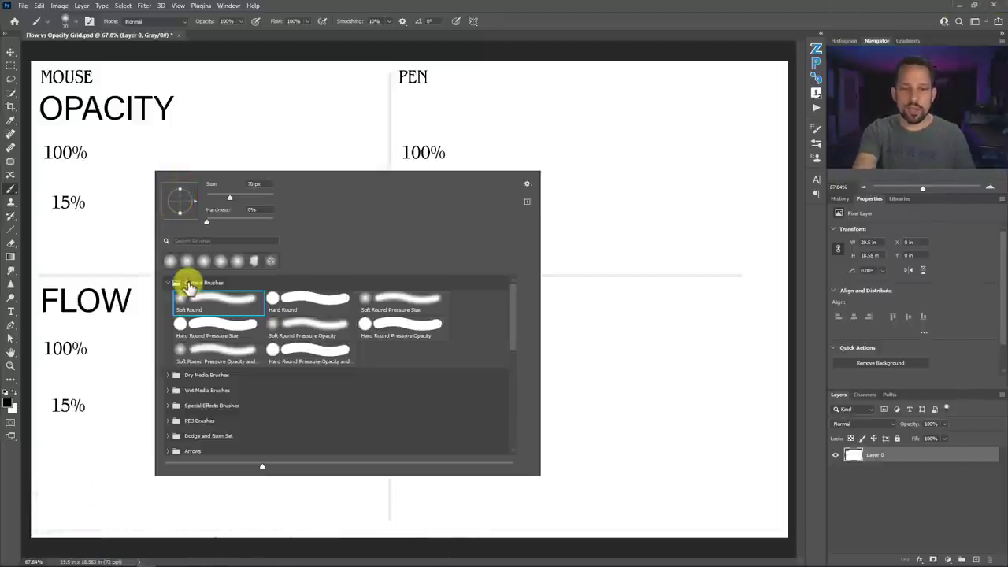
click(451, 6)
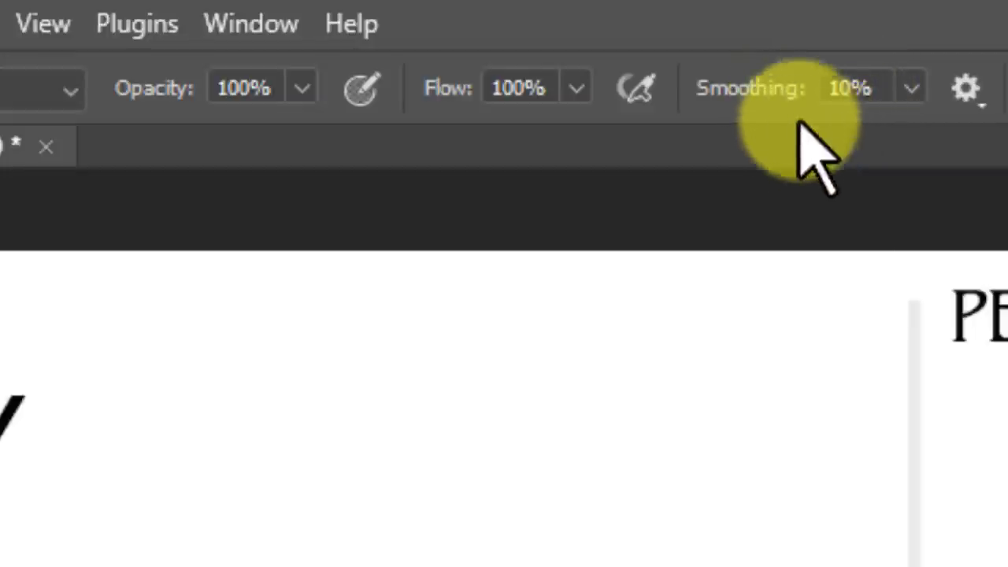
Step: Change the options-bar Smoothing value from 10% to 0%
click(783, 89)
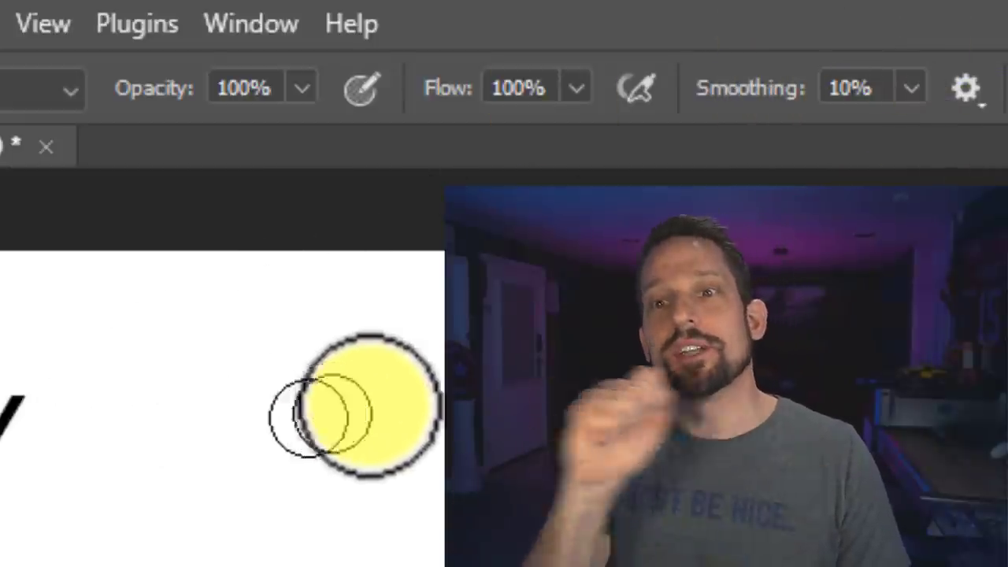
click(851, 87)
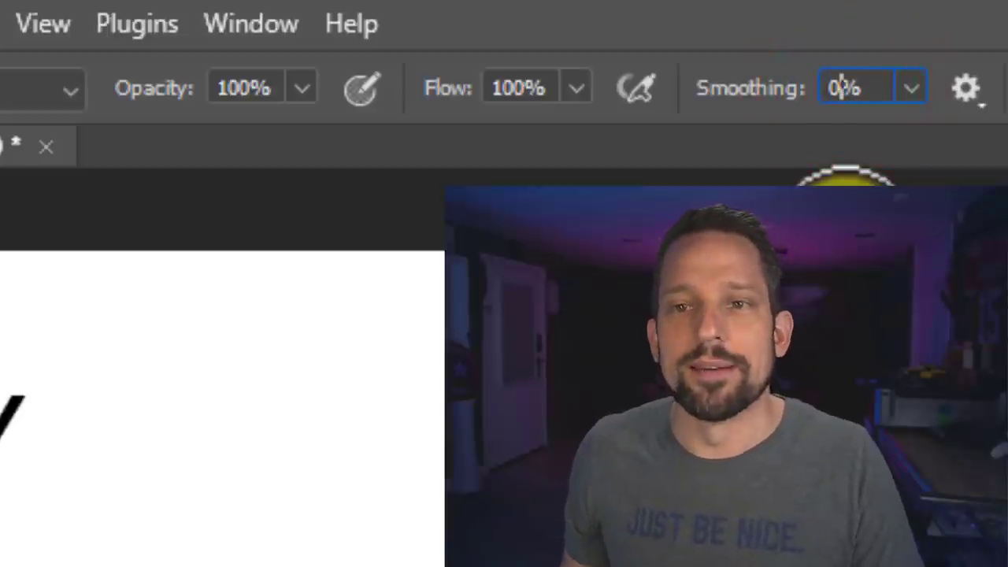
click(823, 23)
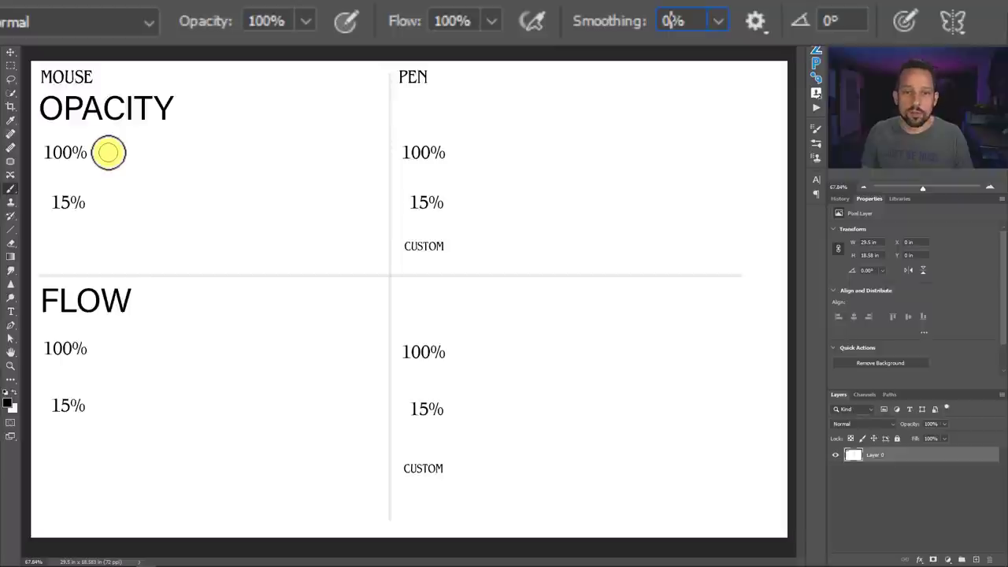
Step: Paint a stroke beside the OPACITY 100% label, keeping black as the foreground colour
drag(116, 153, 357, 161)
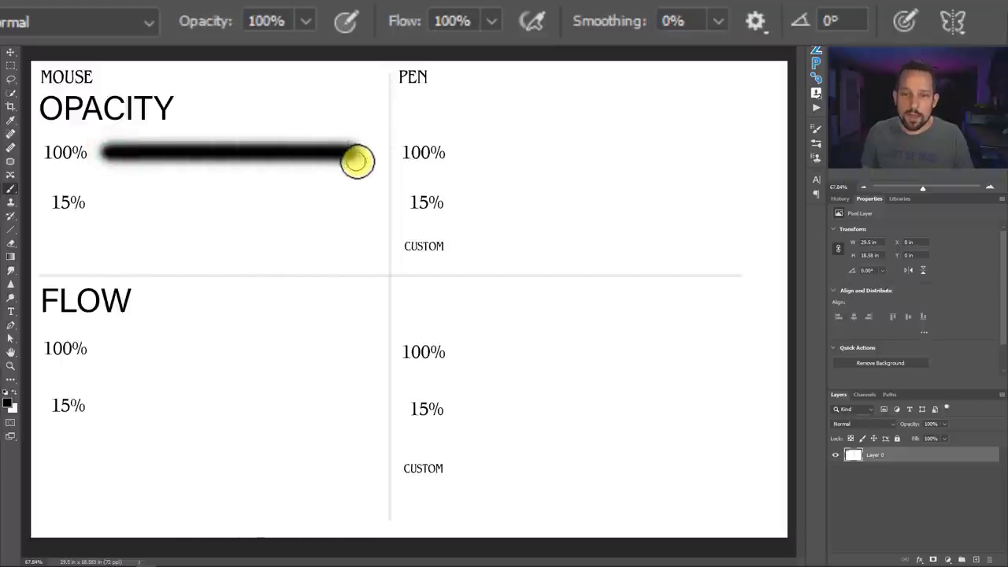
click(8, 406)
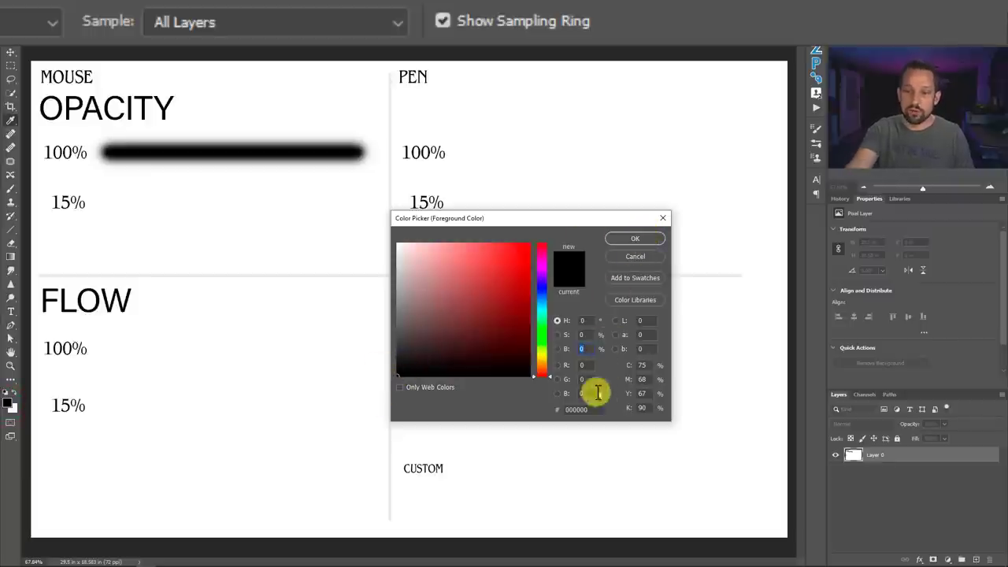
click(624, 242)
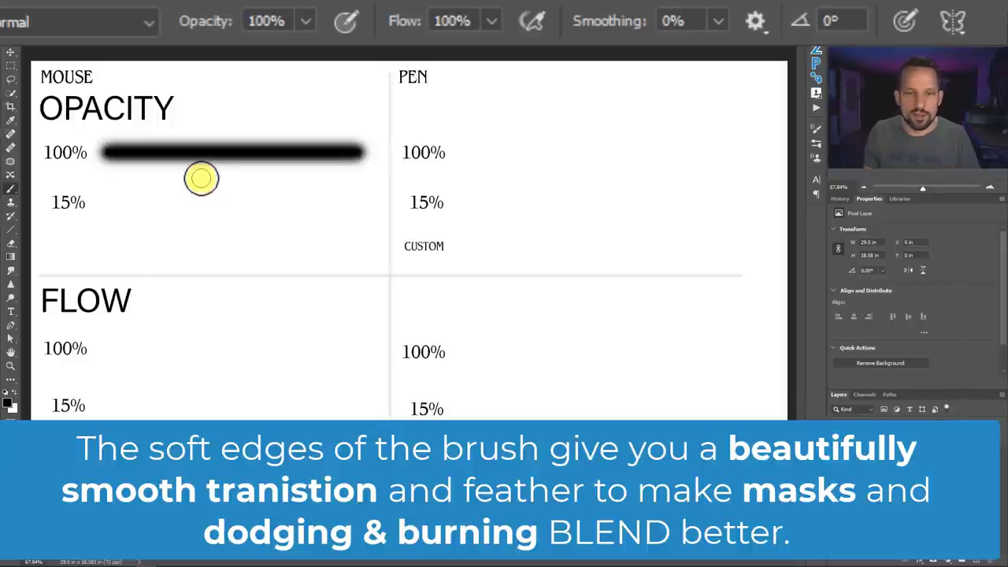
Step: Set brush opacity to 15% and paint a straight stroke beside the OPACITY 15% label
click(268, 20)
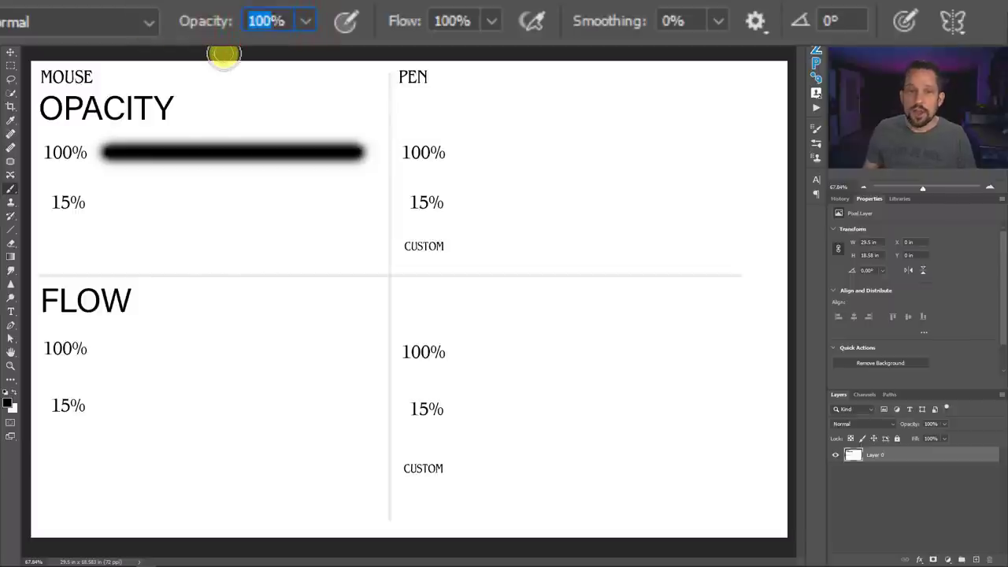
text(15)
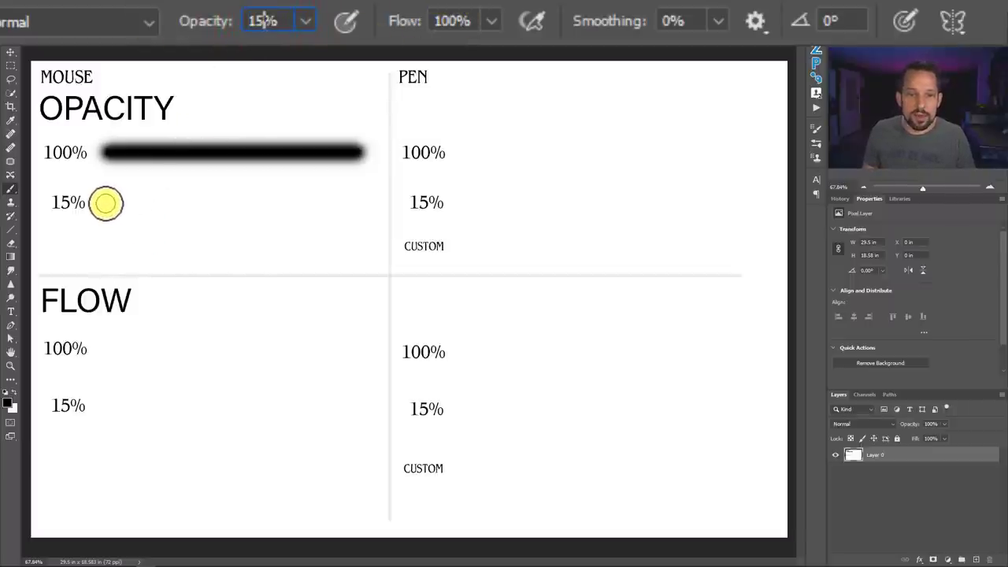
drag(133, 206, 352, 199)
key(shift)
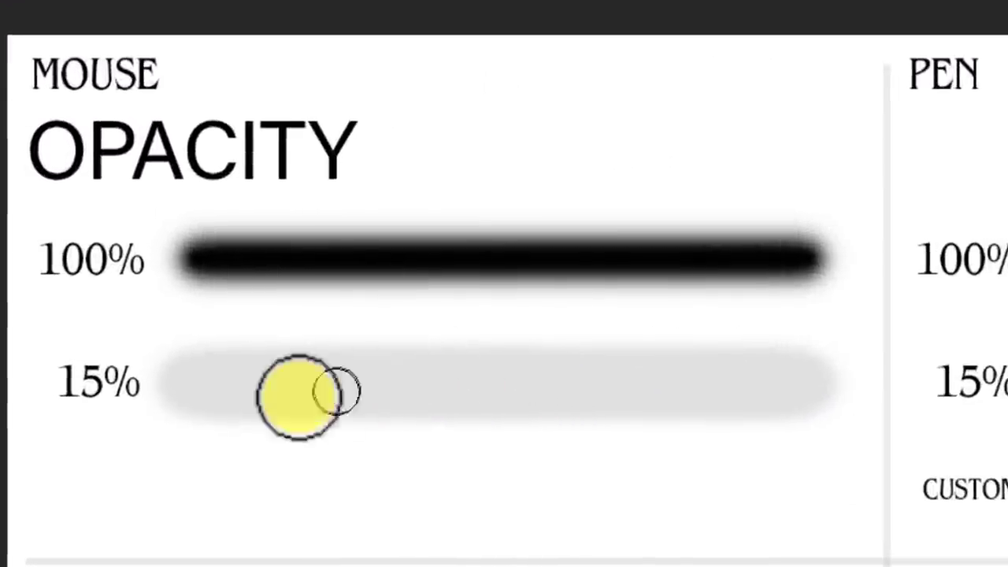
Step: Paint overlapping horizontal and diagonal strokes over the 15% stroke so overlaps darken
mouse_move(203, 378)
mouse_down()
mouse_move(767, 390)
mouse_move(615, 371)
mouse_move(236, 375)
mouse_move(488, 375)
mouse_up()
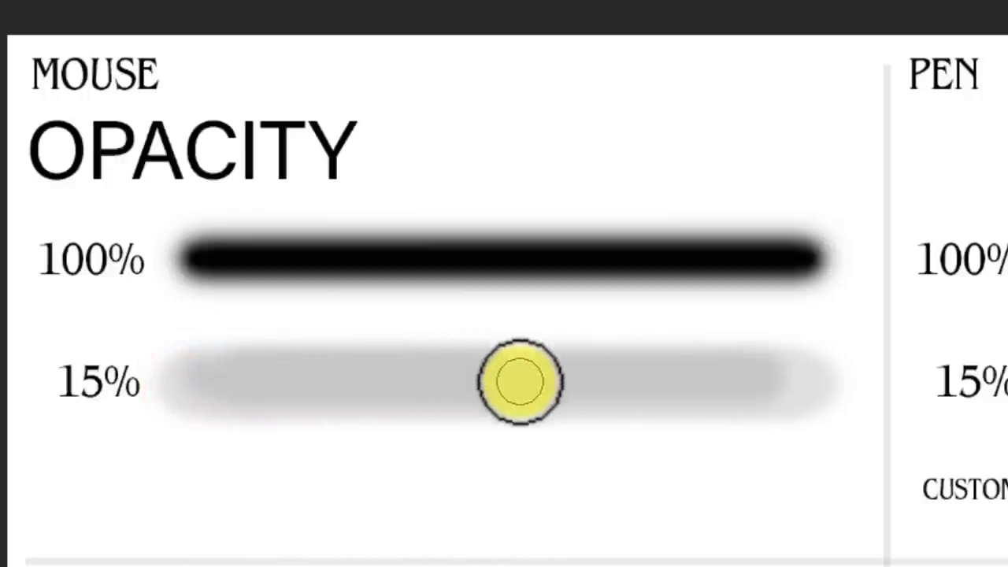
click(368, 348)
mouse_move(368, 348)
mouse_down()
mouse_move(326, 357)
mouse_move(257, 402)
mouse_move(424, 384)
mouse_move(407, 417)
mouse_move(456, 356)
mouse_up()
mouse_move(574, 339)
mouse_down()
mouse_move(500, 436)
mouse_move(545, 362)
mouse_move(509, 391)
mouse_up()
drag(531, 340, 491, 430)
drag(572, 330, 517, 398)
mouse_move(540, 353)
mouse_down()
mouse_move(534, 401)
mouse_move(526, 402)
mouse_move(533, 389)
mouse_move(570, 408)
mouse_up()
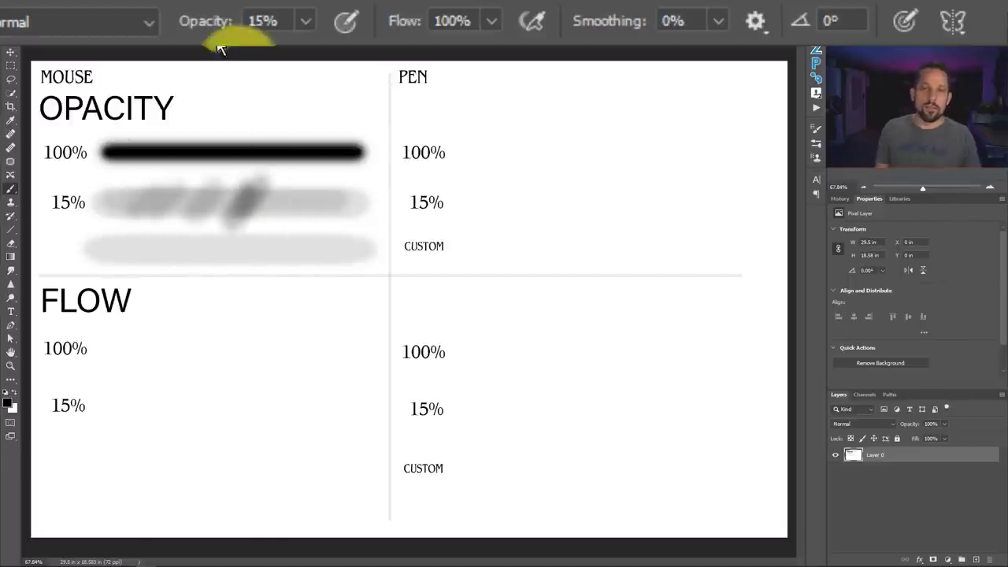
Step: Reset opacity to 100% and paint a black stroke beside the FLOW 100% label
click(262, 20)
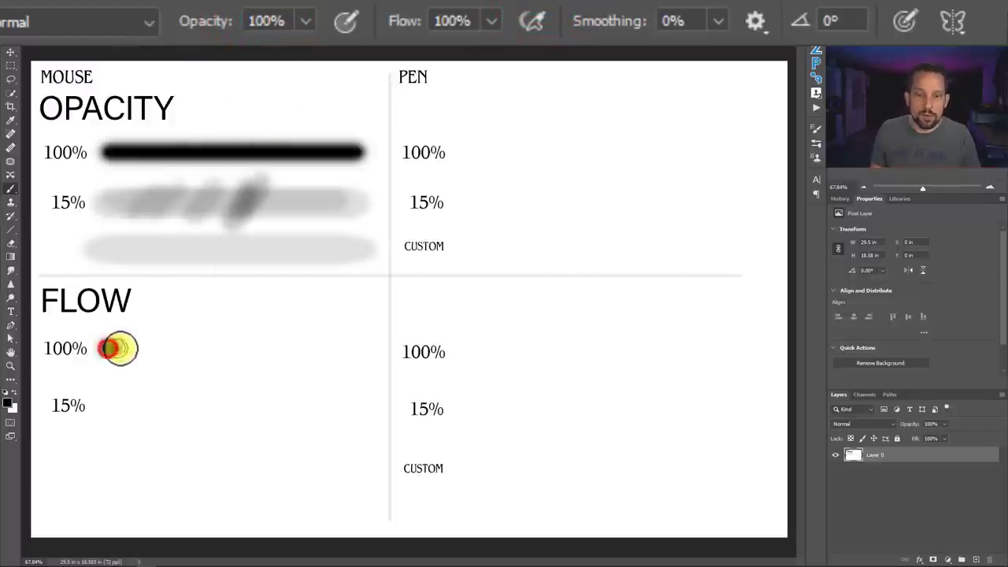
drag(118, 348, 360, 349)
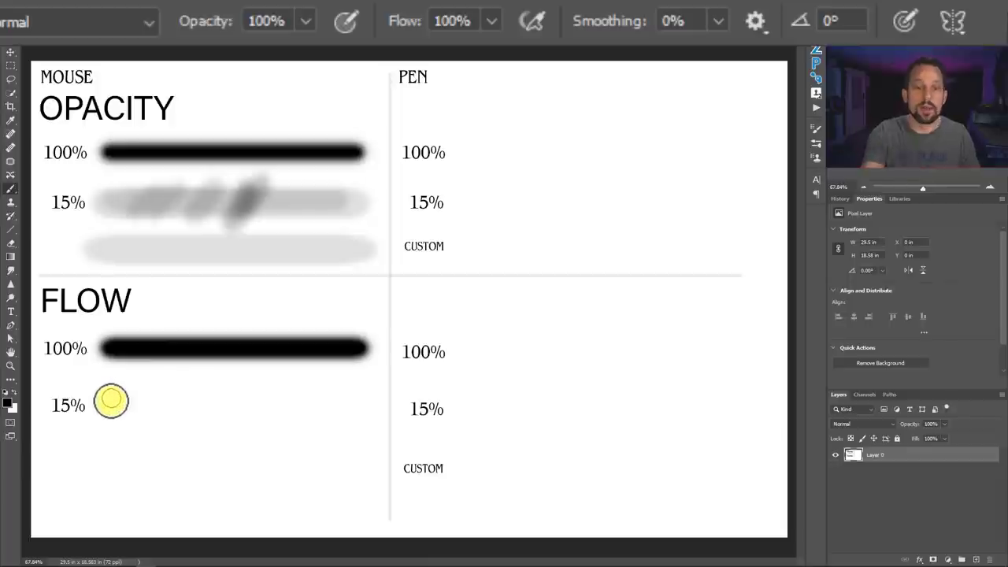
Step: At 15% flow, paint a light-to-dark stroke in the FLOW 15% row, then reset flow to 100%
double_click(461, 22)
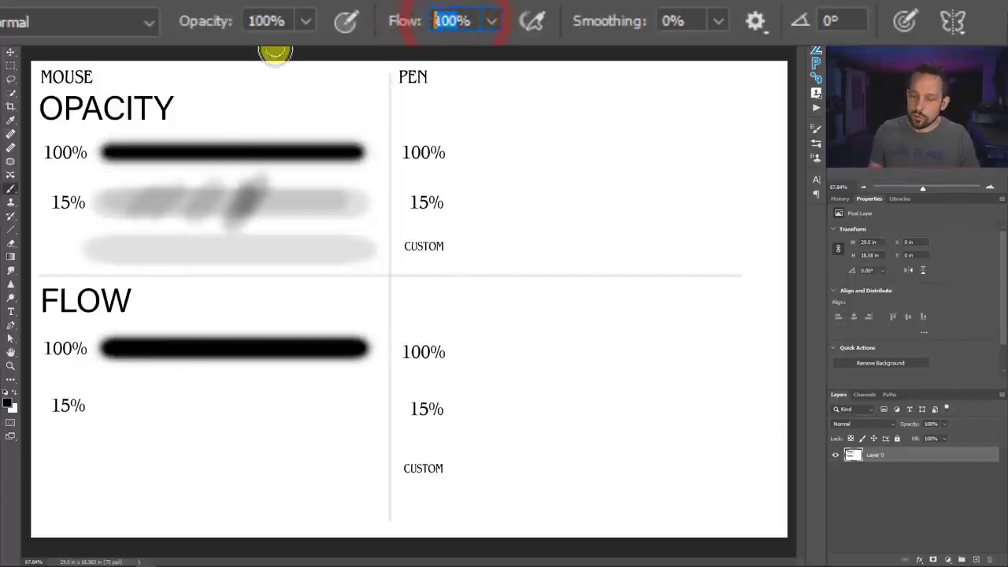
text(1)
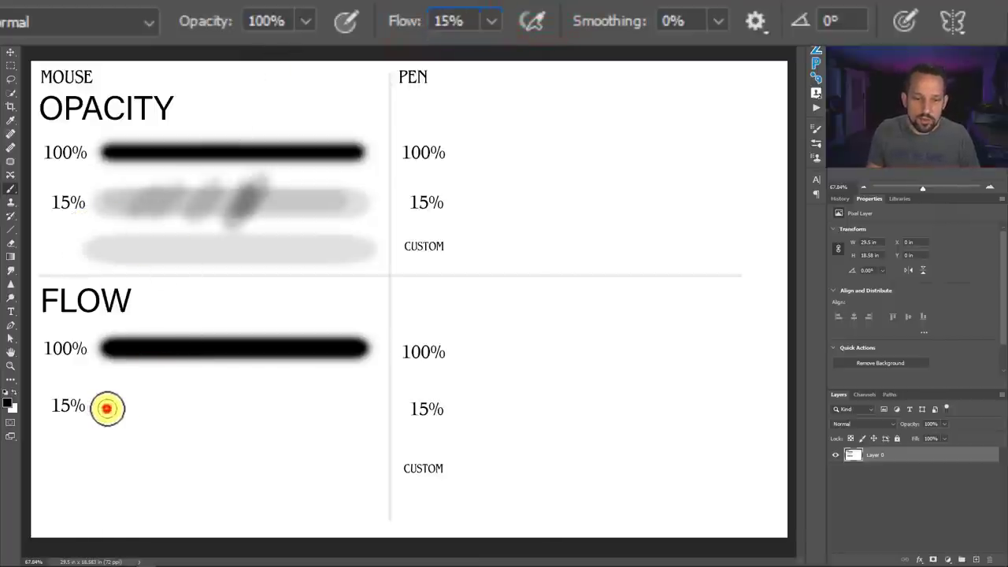
drag(107, 408, 356, 408)
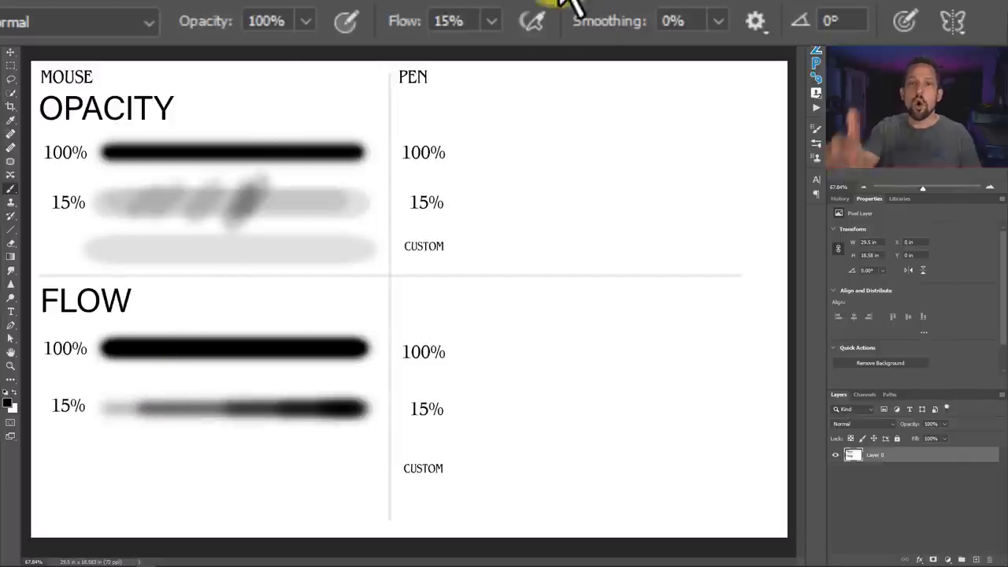
click(477, 22)
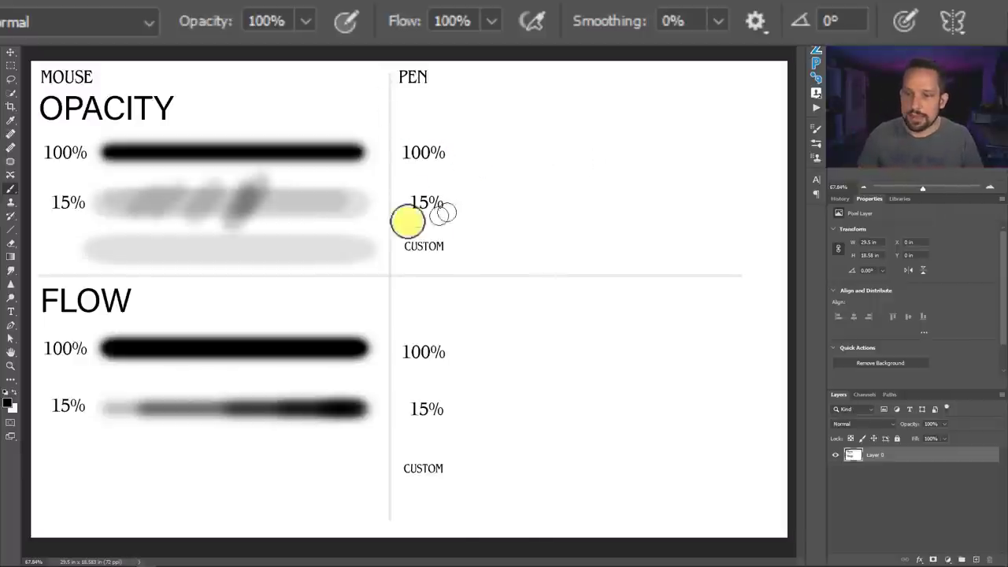
Step: Paint pressure-sensitive pen strokes beside the PEN heading and across the PEN 100% row and below it
drag(508, 101, 581, 96)
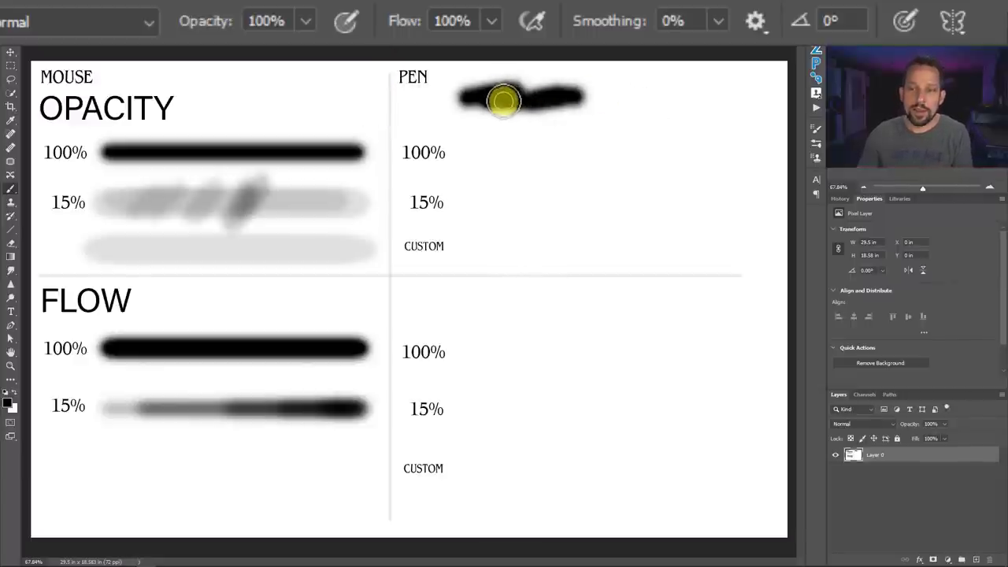
click(647, 92)
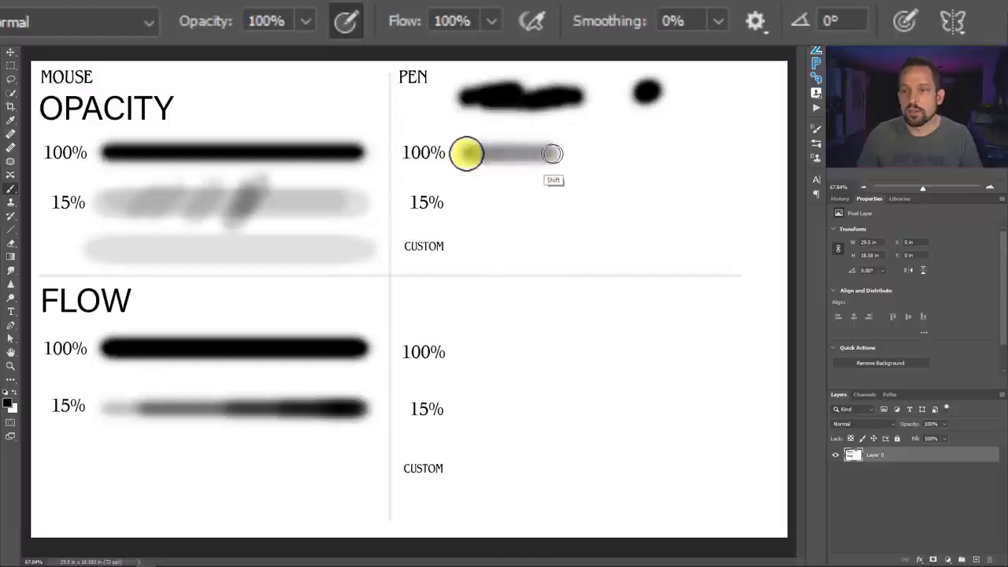
shift+click(697, 153)
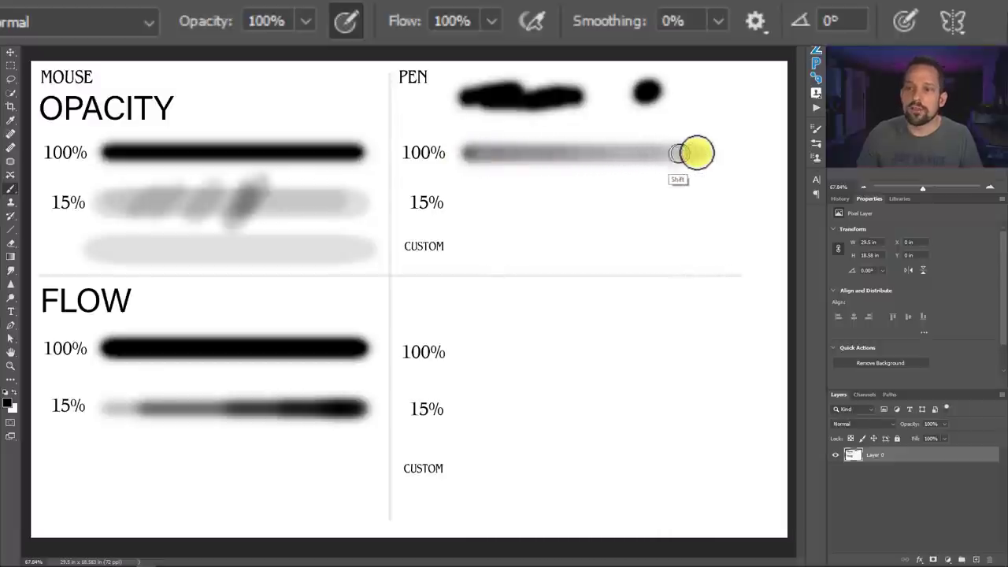
drag(544, 154, 698, 153)
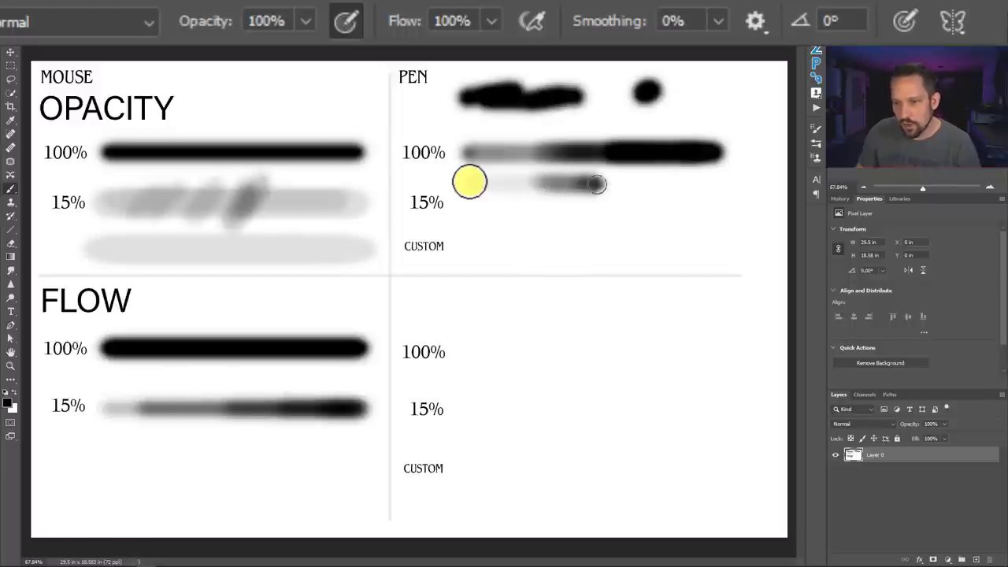
drag(626, 186, 736, 186)
mouse_move(465, 561)
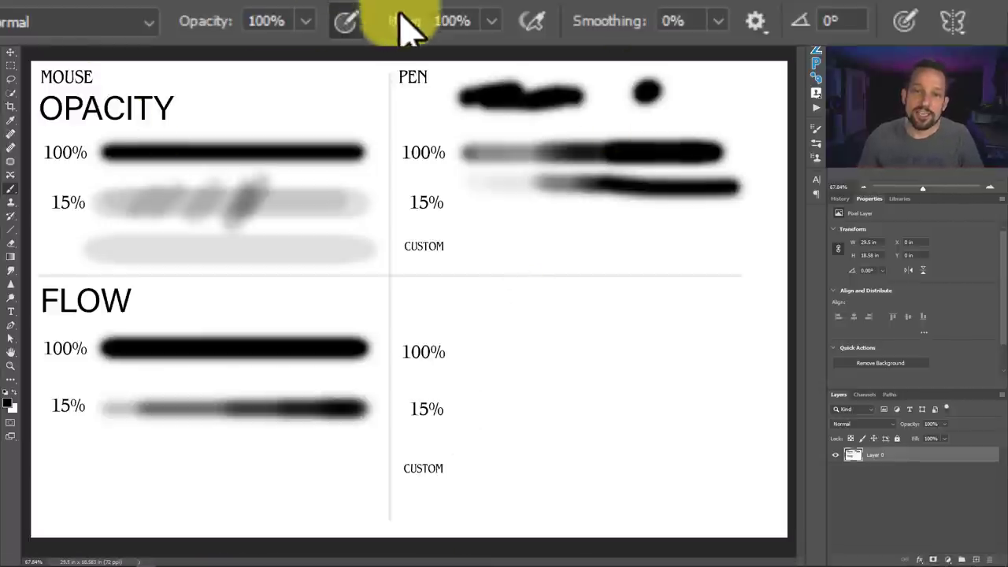
Step: At 15% opacity, paint a faint pen stroke across the PEN 15% row
click(264, 21)
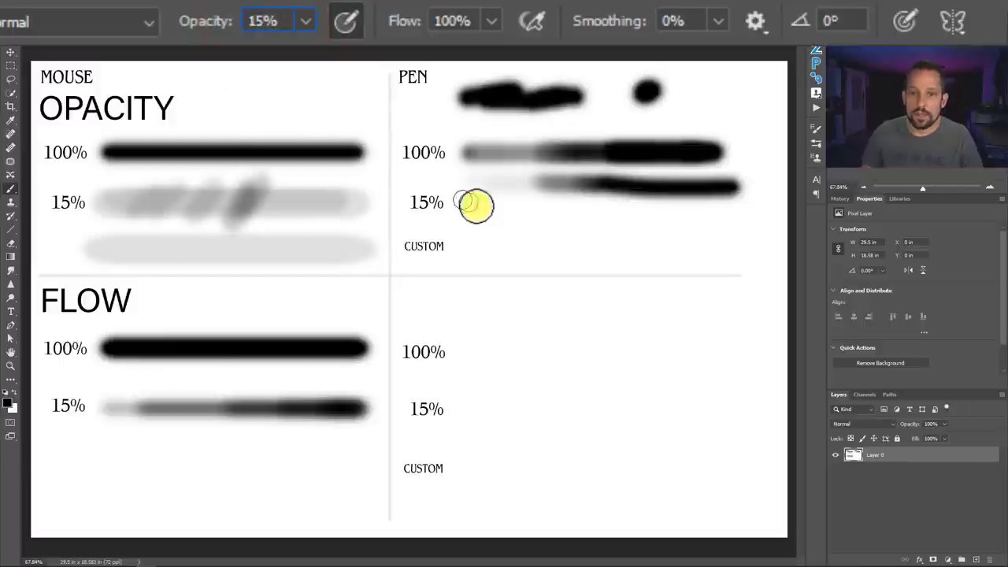
click(504, 191)
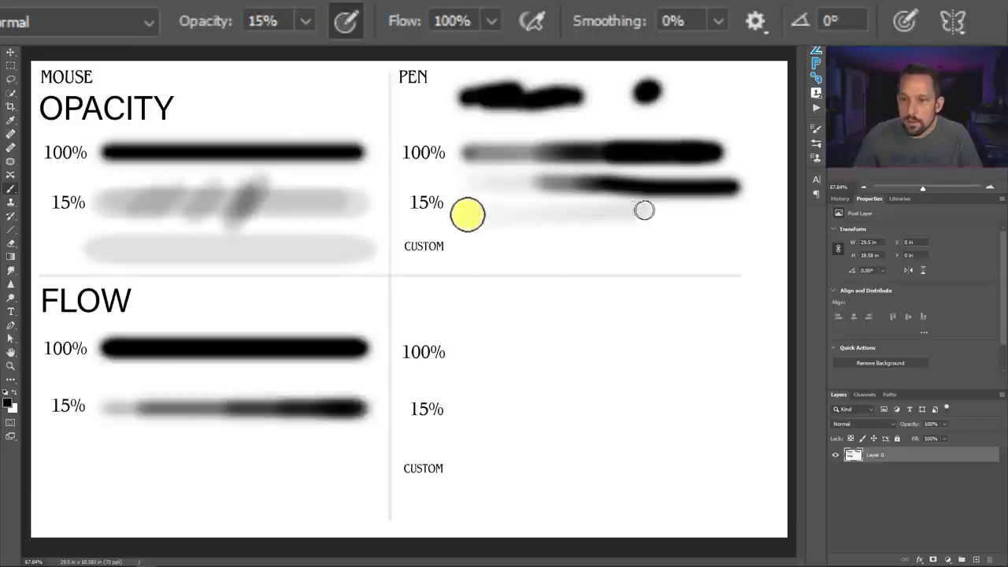
drag(699, 211, 728, 209)
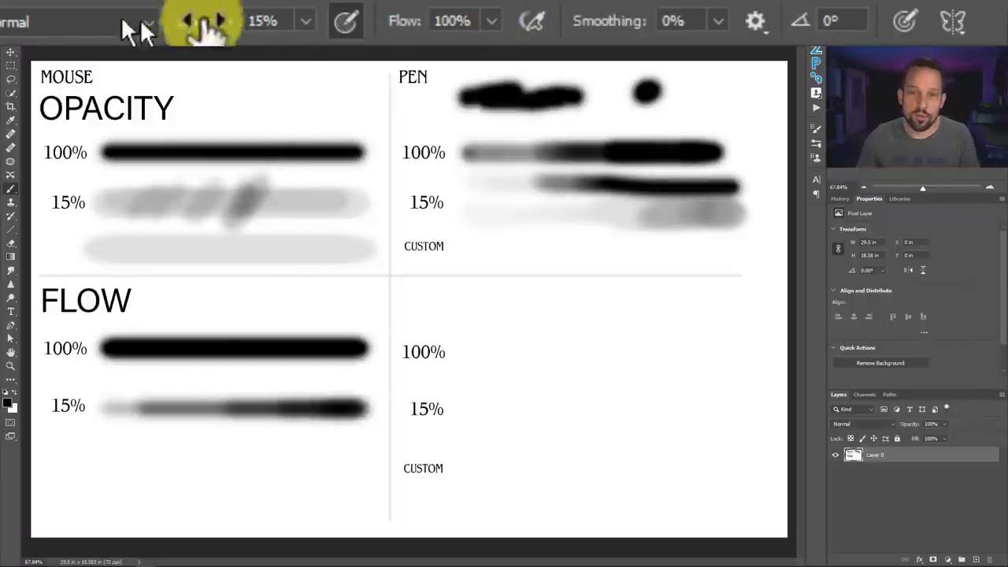
Step: Restore opacity to 100% and switch pen pressure from controlling opacity to flow
click(307, 22)
key(0)
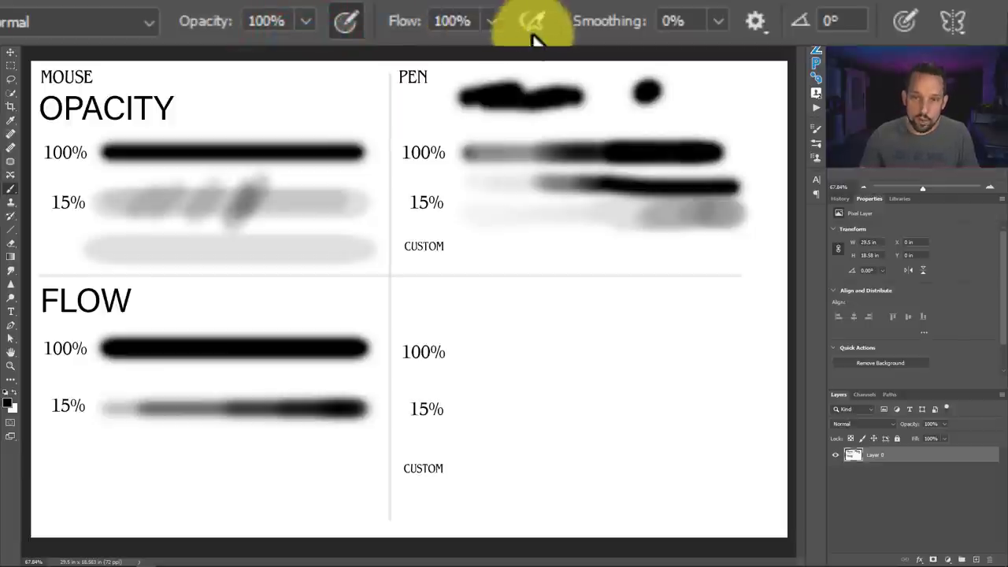
click(534, 23)
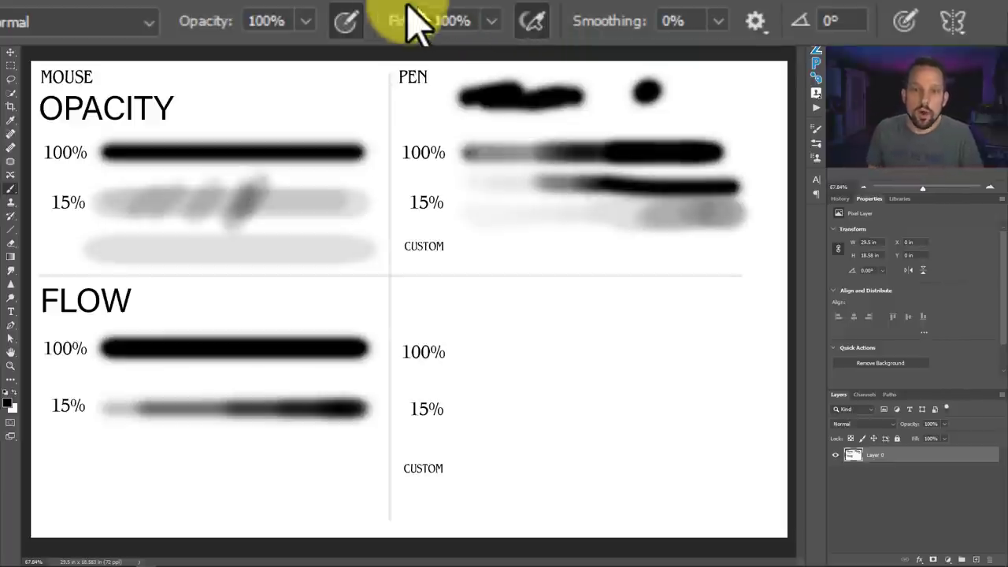
click(346, 17)
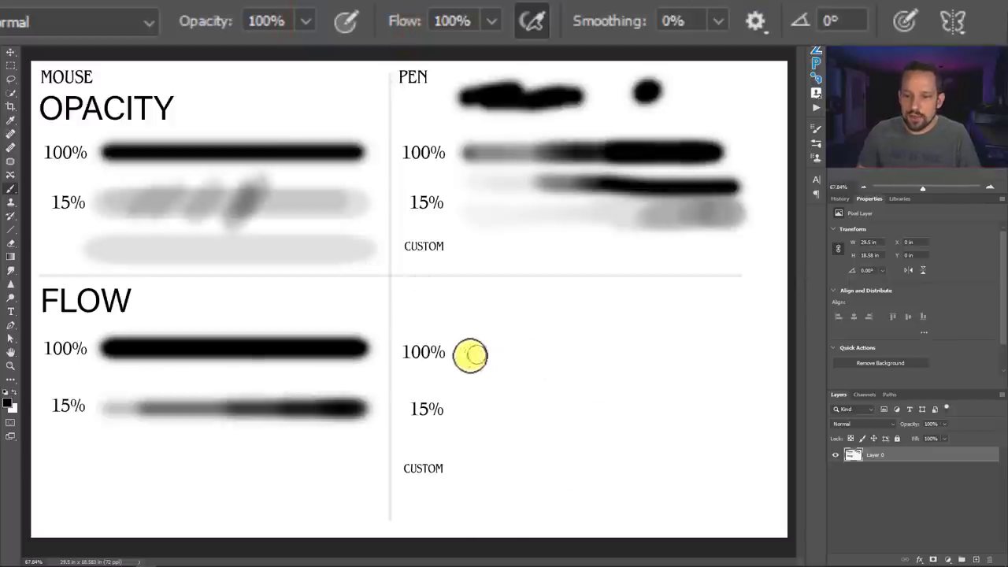
Step: Paint back and forth across the PEN Flow 100% row for a solid black stroke
drag(534, 355, 692, 355)
drag(609, 356, 505, 357)
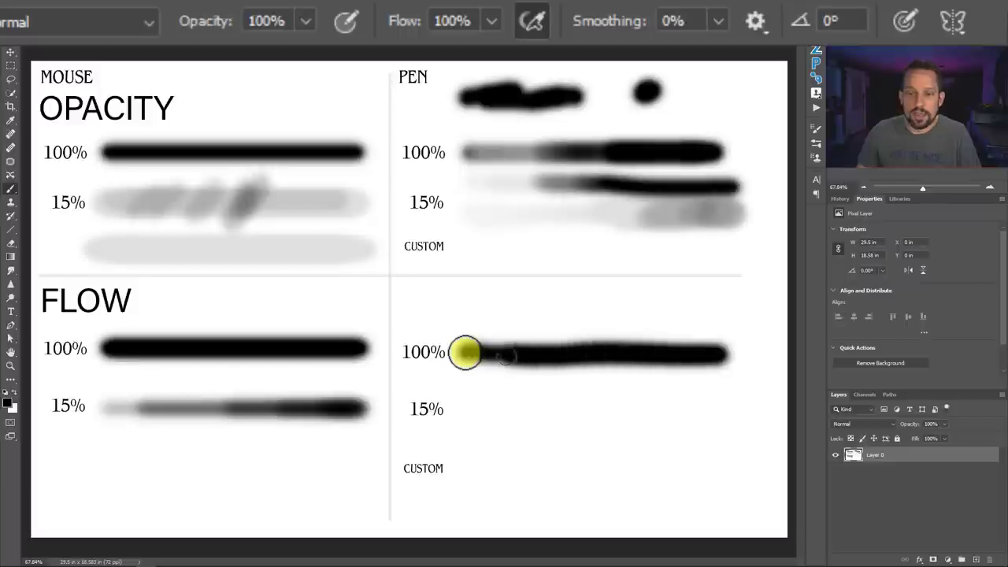
drag(568, 351, 689, 354)
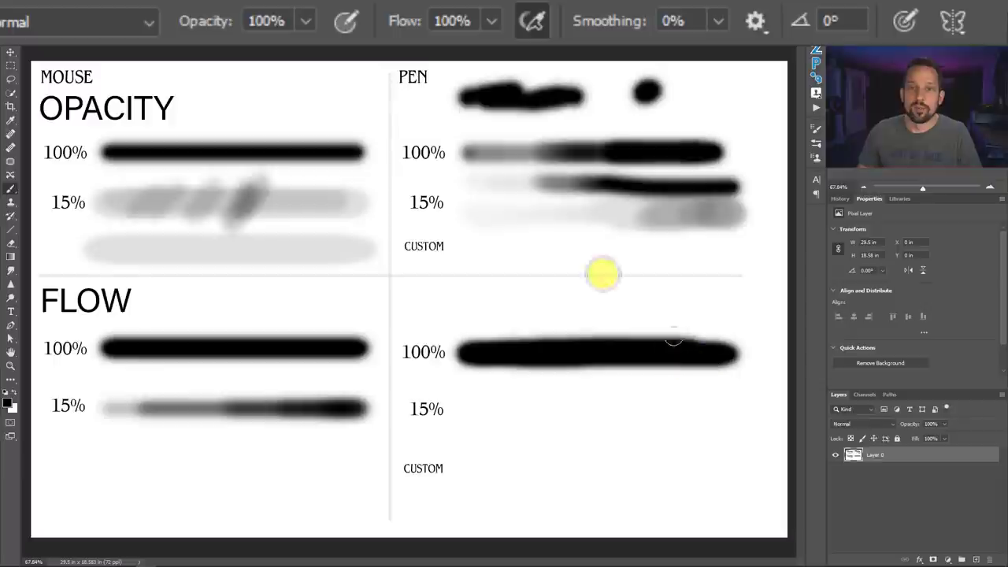
Step: At 15% flow, paint one stroke built up twice, then a second stroke below it in the PEN Flow 15% row
click(460, 21)
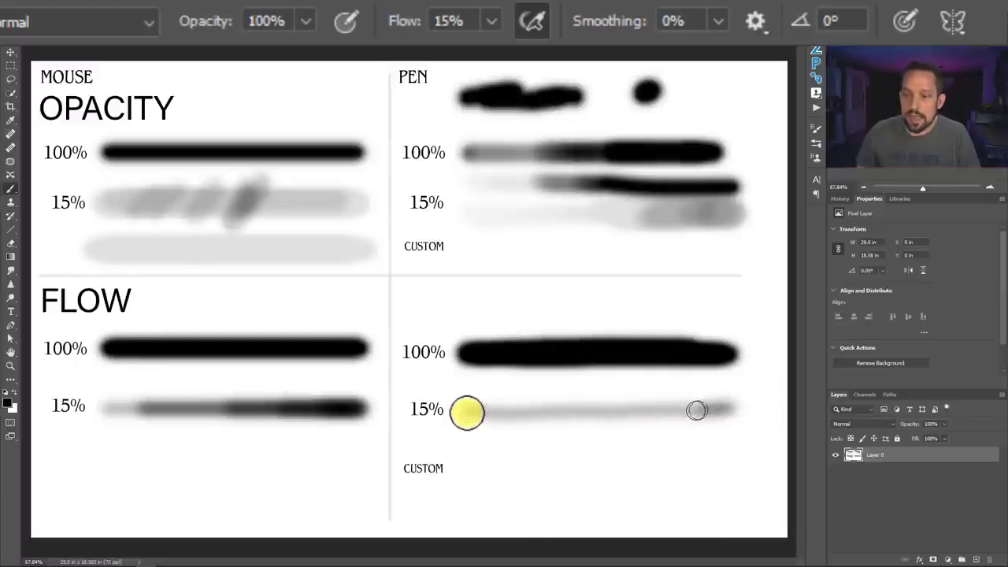
mouse_move(632, 411)
mouse_down()
mouse_move(507, 413)
mouse_move(681, 414)
mouse_up()
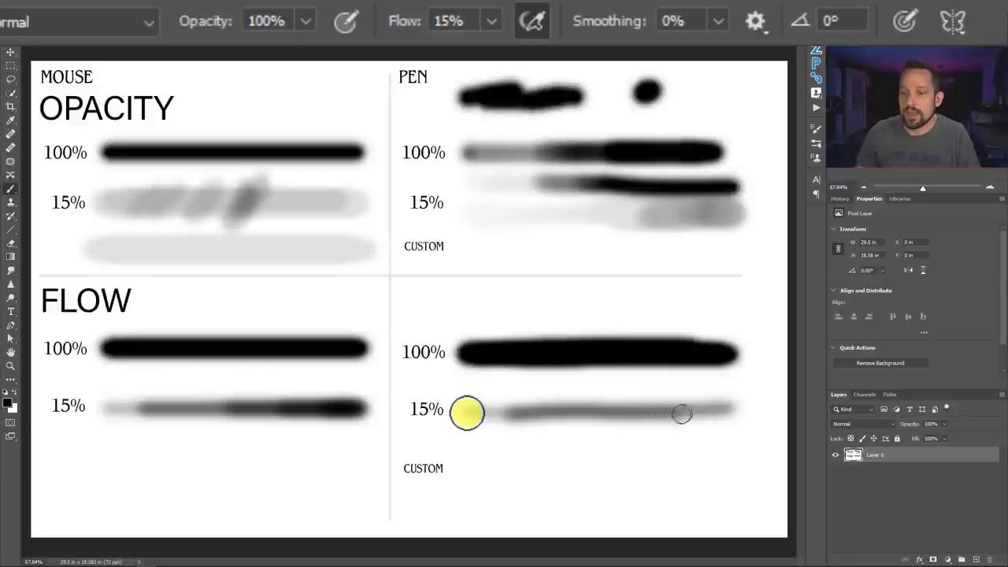
mouse_move(613, 411)
mouse_down()
mouse_move(723, 415)
mouse_move(607, 419)
mouse_move(727, 417)
mouse_up()
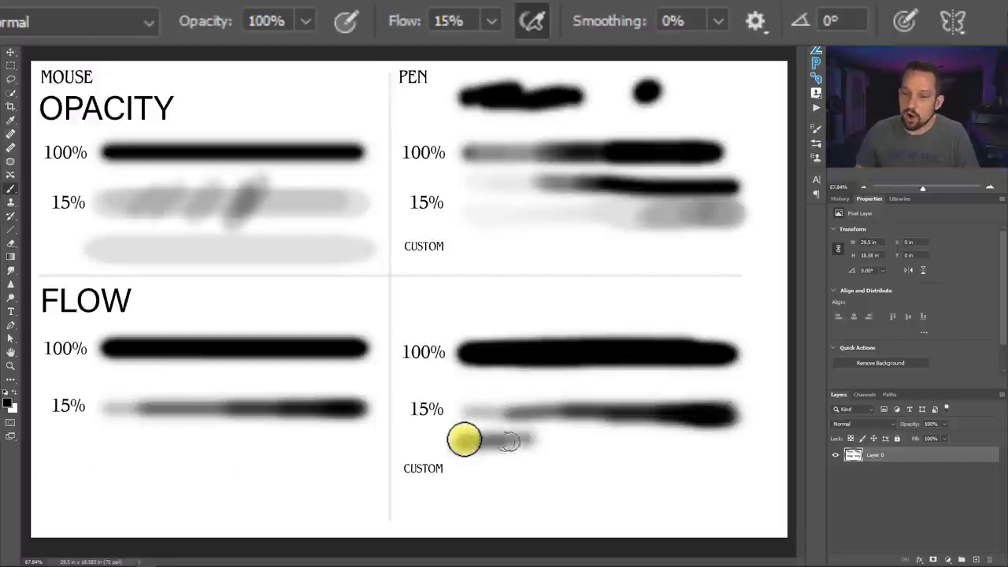
mouse_move(508, 442)
mouse_down()
mouse_move(722, 447)
mouse_move(508, 442)
mouse_move(717, 442)
mouse_move(650, 442)
mouse_up()
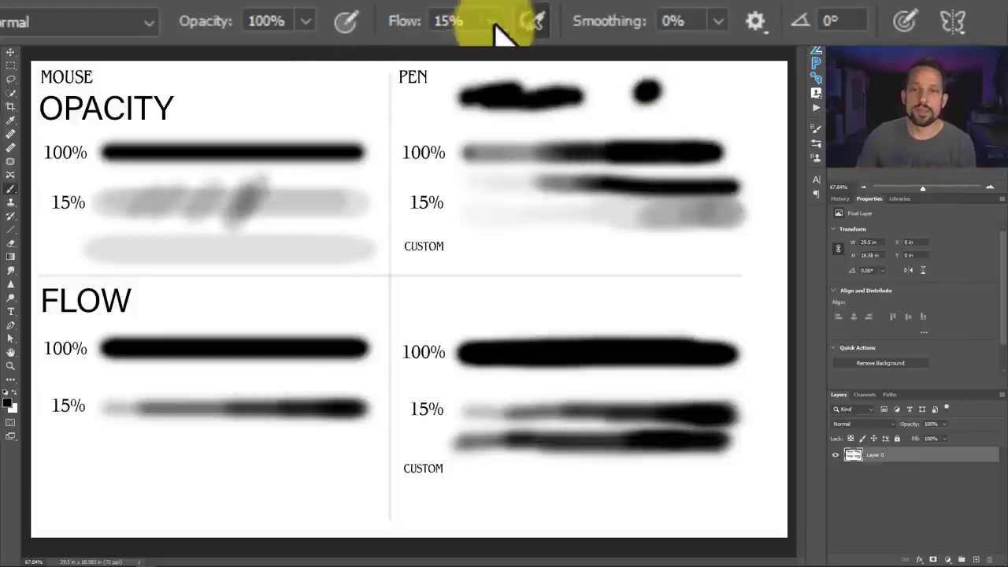
Step: Enable flow pressure at 100% flow and paint a grey-to-dark blotchy pen stroke across the FLOW CUSTOM row
click(532, 21)
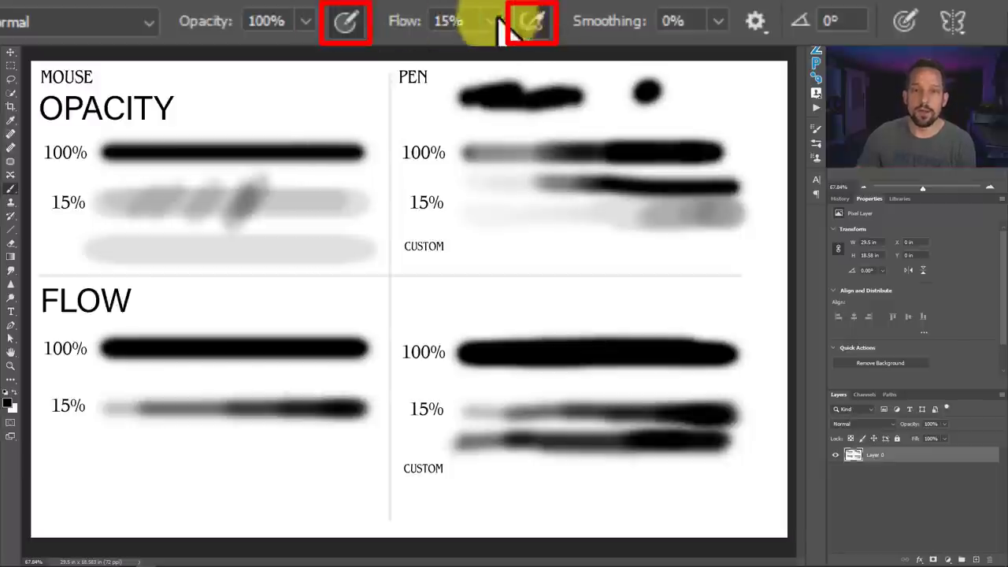
key(shift+0)
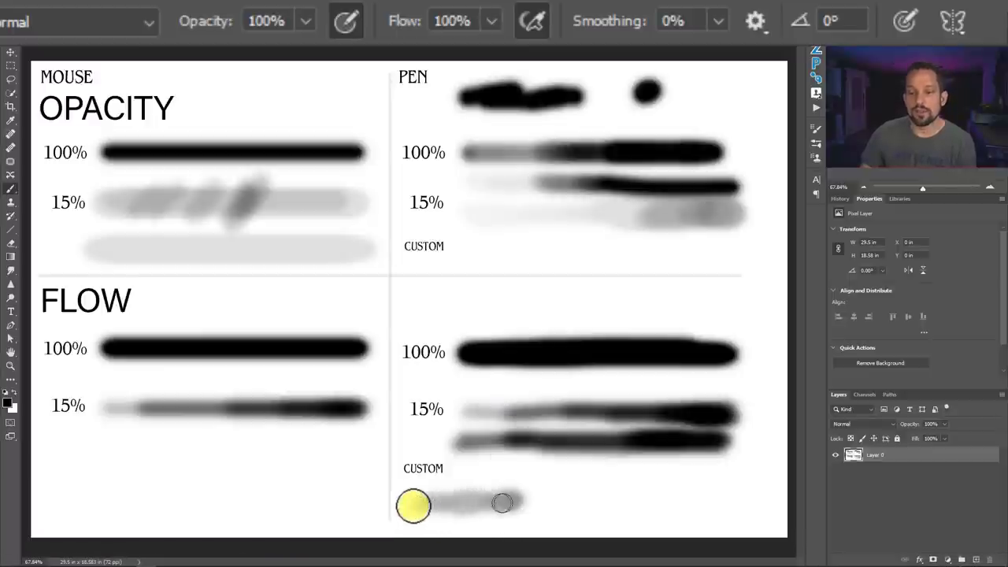
drag(534, 509, 577, 498)
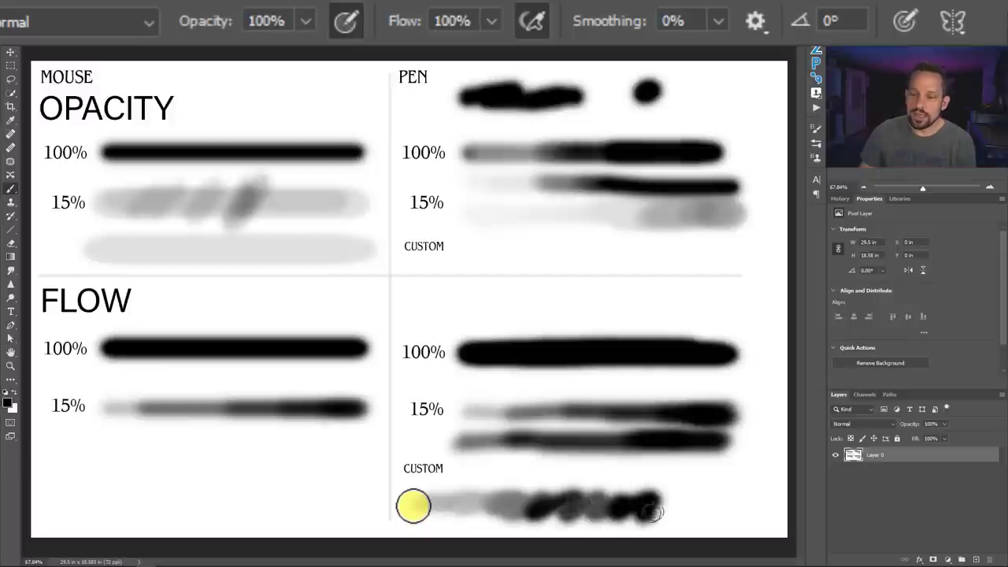
drag(701, 514, 740, 504)
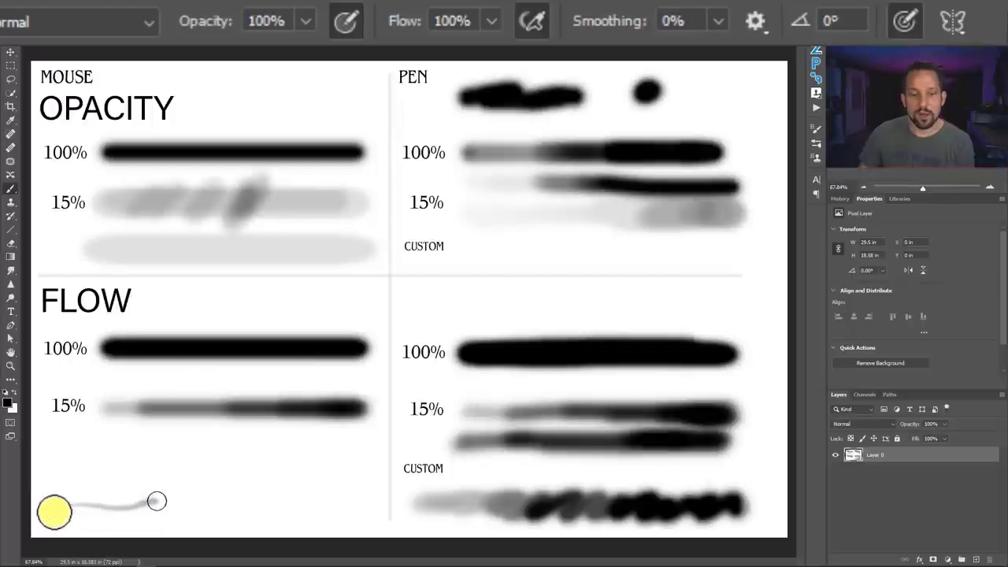
Step: Paint a wavy thin-grey-to-black-blob stroke in the MOUSE custom area, then enable pressure for opacity
drag(167, 501, 179, 505)
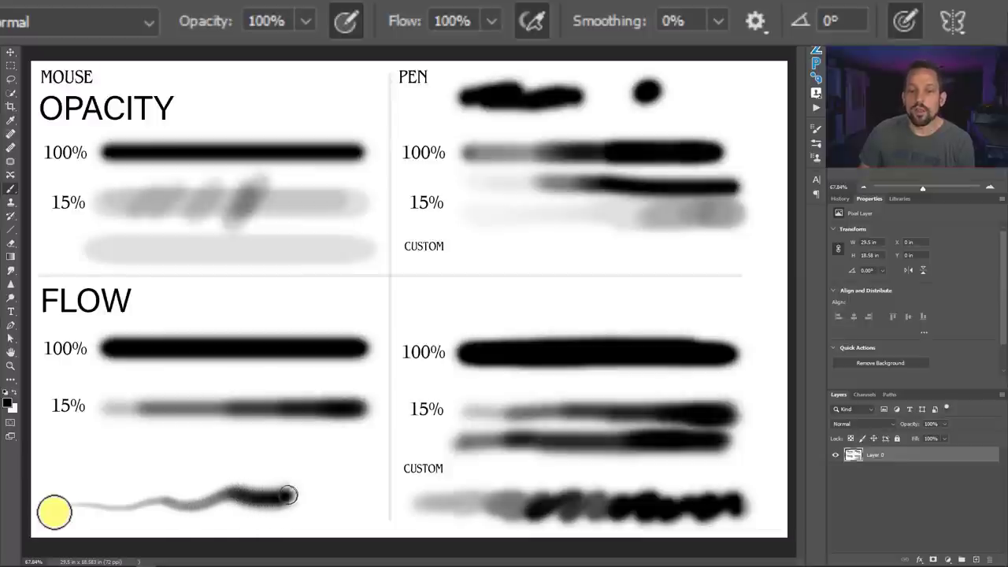
drag(313, 486, 347, 494)
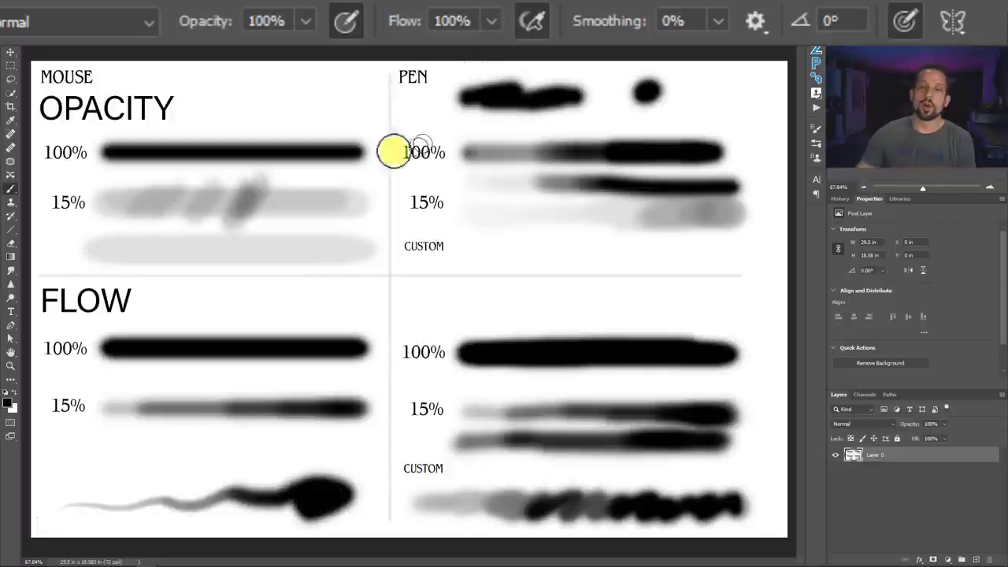
click(348, 26)
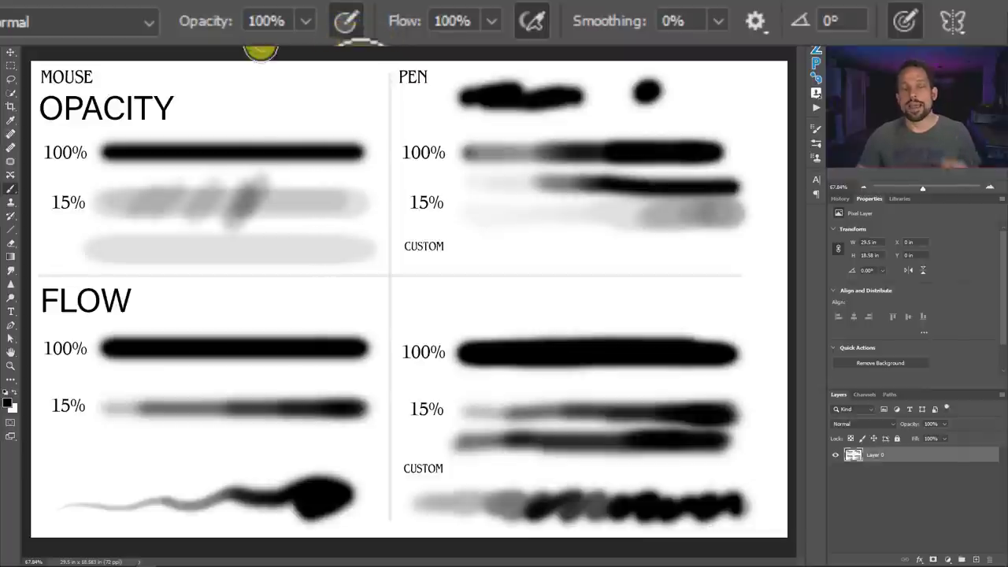